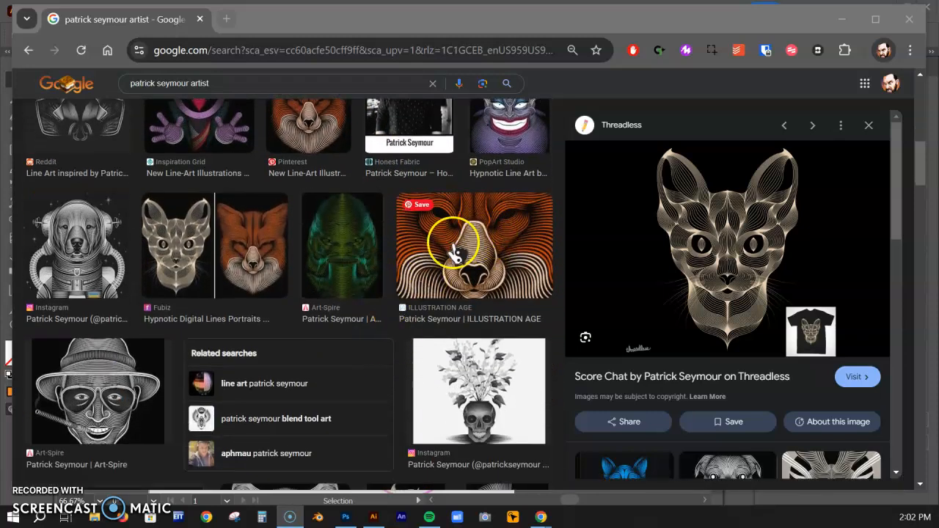
- Examine the line-art examples in the Patrick Seymour image results and minimize the browser
{"action": "scroll", "coordinate": [285, 257], "scroll_direction": "down", "scroll_amount": 6}
{"action": "scroll", "coordinate": [285, 257], "scroll_direction": "down", "scroll_amount": 2}
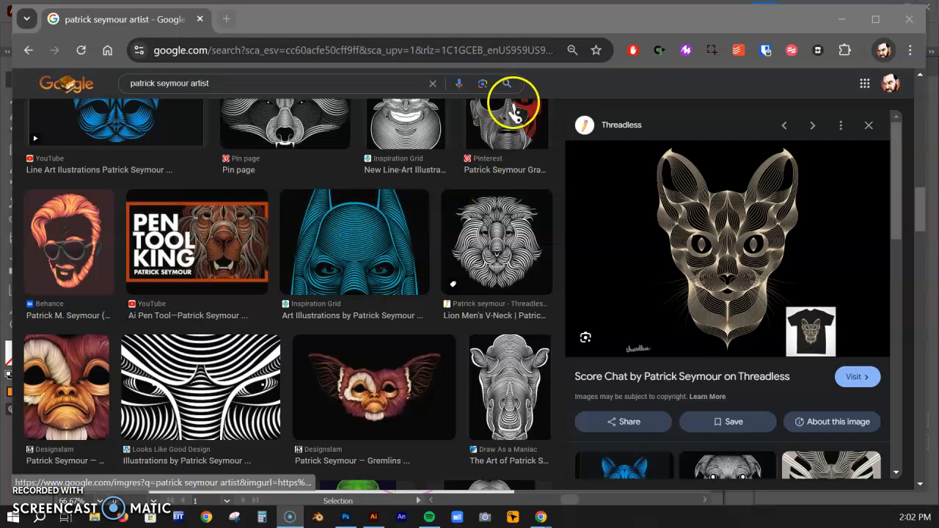
{"action": "left_click", "coordinate": [842, 21]}
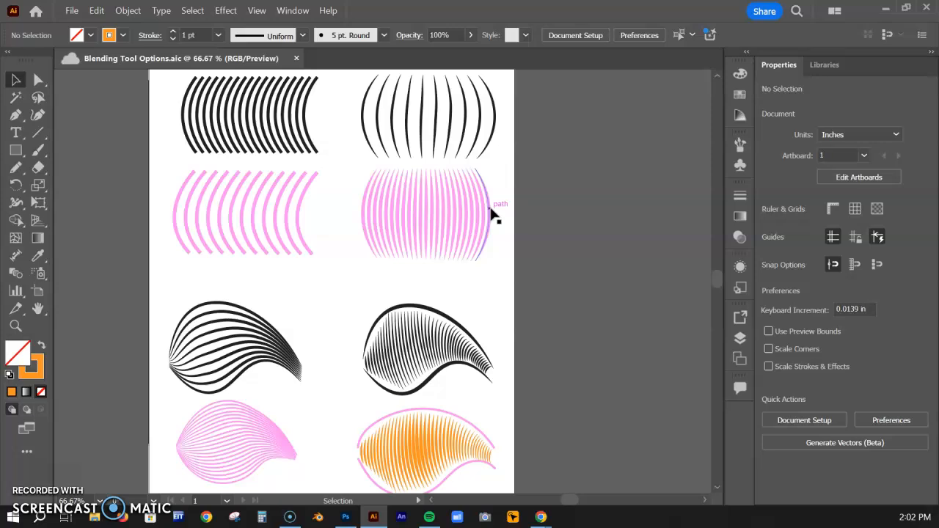
- Switch to boar.psdc in Photoshop and fully lock Layer 0, the dimmed boar photo
{"action": "left_click", "coordinate": [346, 517]}
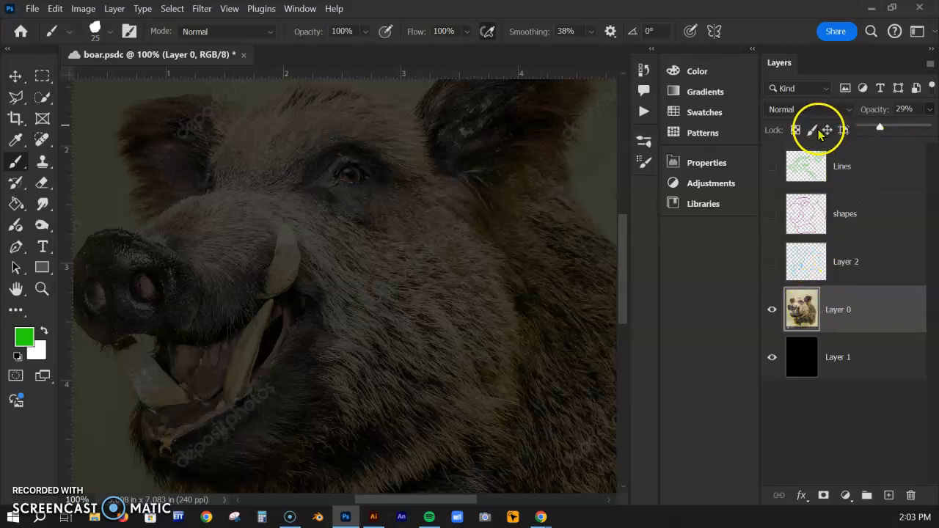
{"action": "left_click", "coordinate": [871, 314]}
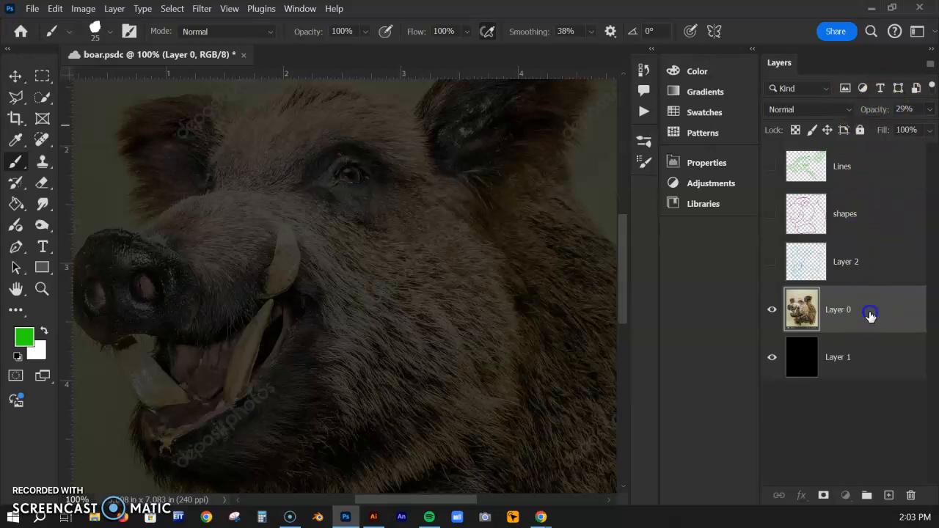
{"action": "left_click", "coordinate": [860, 131]}
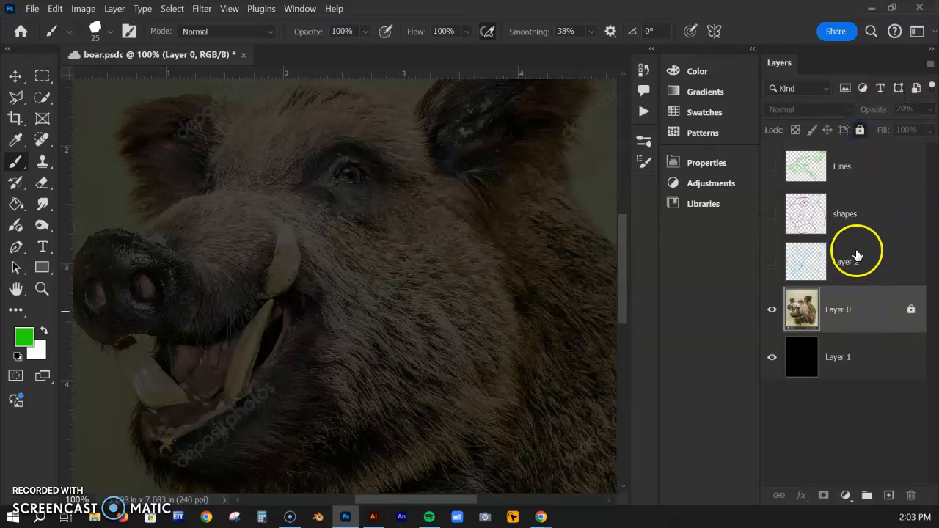
- Show the shapes layer and paint a pink dividing curve along the boar's snout and fill in both nostrils on it
{"action": "left_click", "coordinate": [772, 216]}
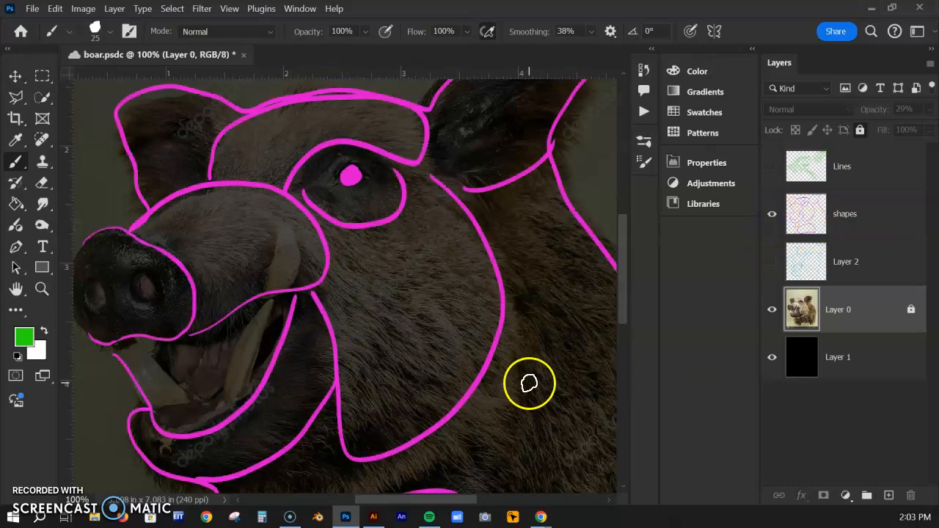
{"action": "key", "text": "ctrl+minus"}
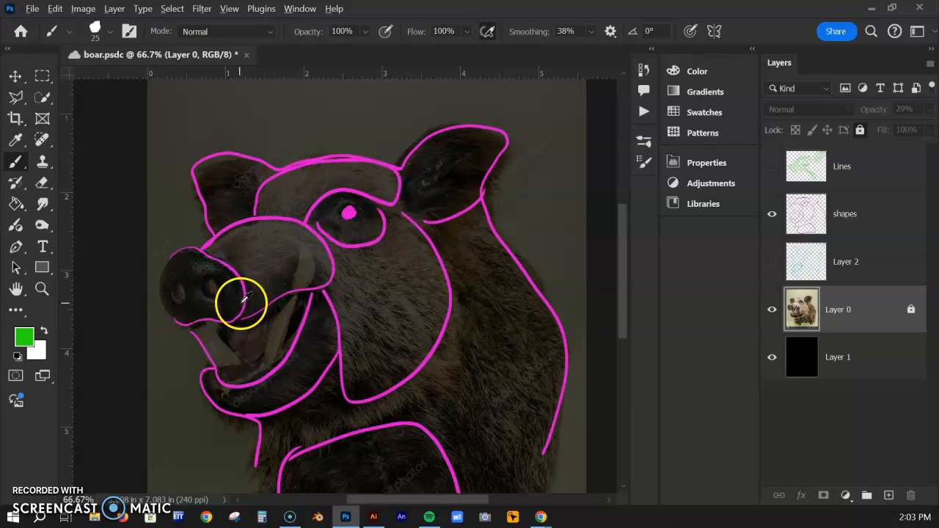
{"action": "left_click", "coordinate": [827, 213]}
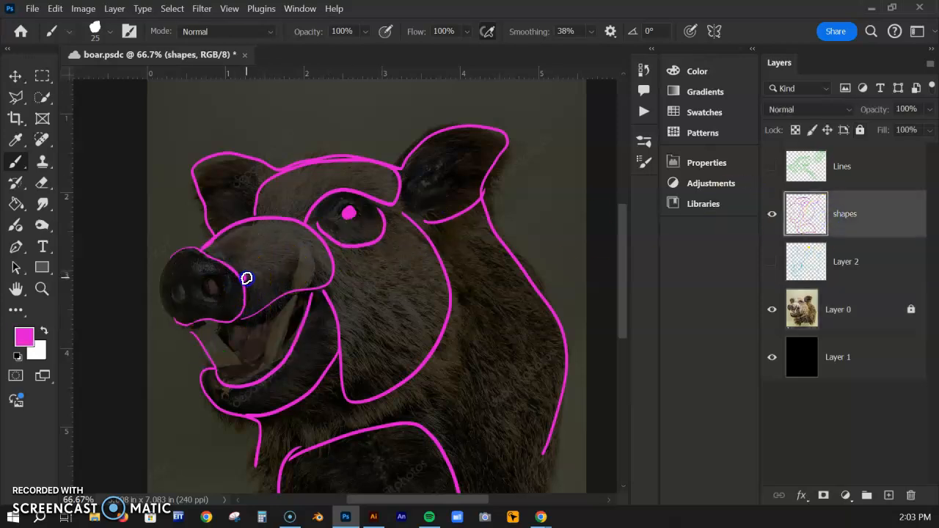
{"action": "mouse_move", "coordinate": [314, 228]}
{"action": "left_mouse_down"}
{"action": "mouse_move", "coordinate": [262, 274]}
{"action": "mouse_move", "coordinate": [295, 292]}
{"action": "mouse_move", "coordinate": [278, 270]}
{"action": "mouse_move", "coordinate": [242, 275]}
{"action": "mouse_move", "coordinate": [301, 230]}
{"action": "mouse_move", "coordinate": [218, 244]}
{"action": "mouse_move", "coordinate": [217, 281]}
{"action": "mouse_move", "coordinate": [204, 259]}
{"action": "mouse_move", "coordinate": [177, 279]}
{"action": "mouse_move", "coordinate": [211, 315]}
{"action": "mouse_move", "coordinate": [216, 280]}
{"action": "mouse_move", "coordinate": [208, 289]}
{"action": "mouse_move", "coordinate": [220, 280]}
{"action": "mouse_move", "coordinate": [178, 284]}
{"action": "left_mouse_up"}
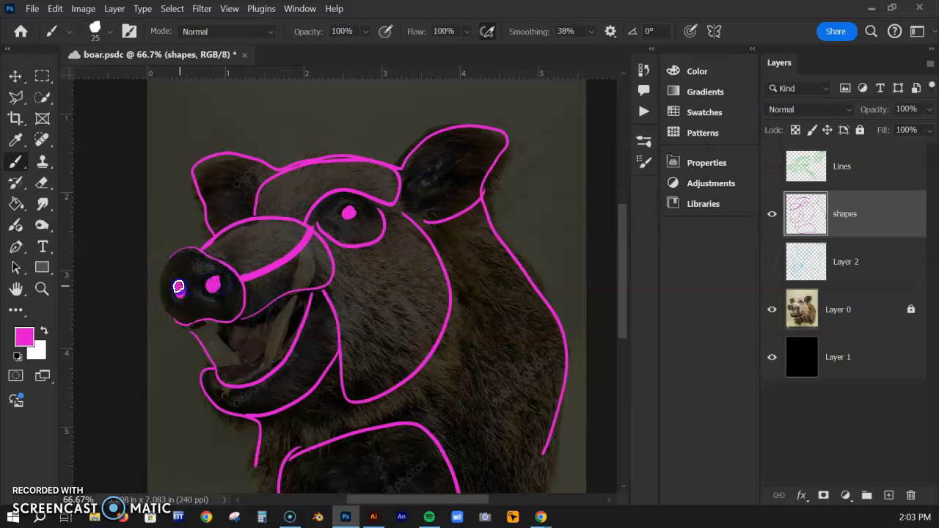
{"action": "mouse_move", "coordinate": [345, 428]}
{"action": "left_mouse_down"}
{"action": "mouse_move", "coordinate": [330, 396]}
{"action": "mouse_move", "coordinate": [380, 318]}
{"action": "mouse_move", "coordinate": [280, 329]}
{"action": "mouse_move", "coordinate": [290, 302]}
{"action": "left_mouse_up"}
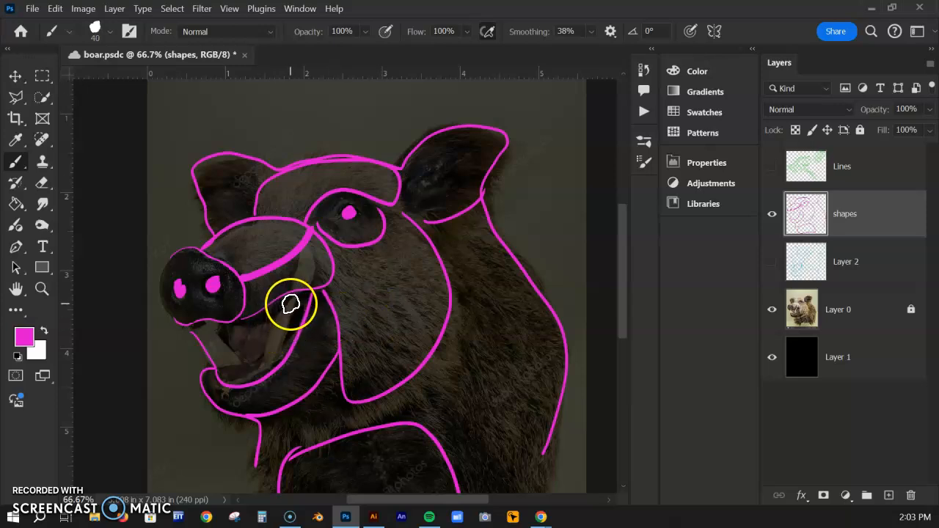
- Reduce the brush size to 9, then show and select the Lines layer and sample its green as the foreground colour
{"action": "key", "text": "bracketleft"}
{"action": "key", "text": "bracketleft"}
{"action": "key", "text": "bracketleft"}
{"action": "key", "text": "bracketleft"}
{"action": "key", "text": "bracketleft"}
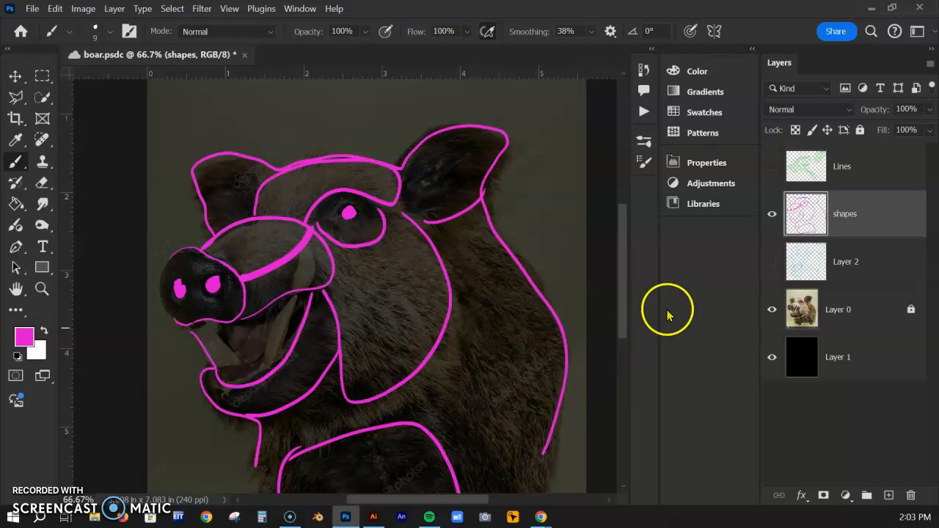
{"action": "left_click", "coordinate": [771, 168]}
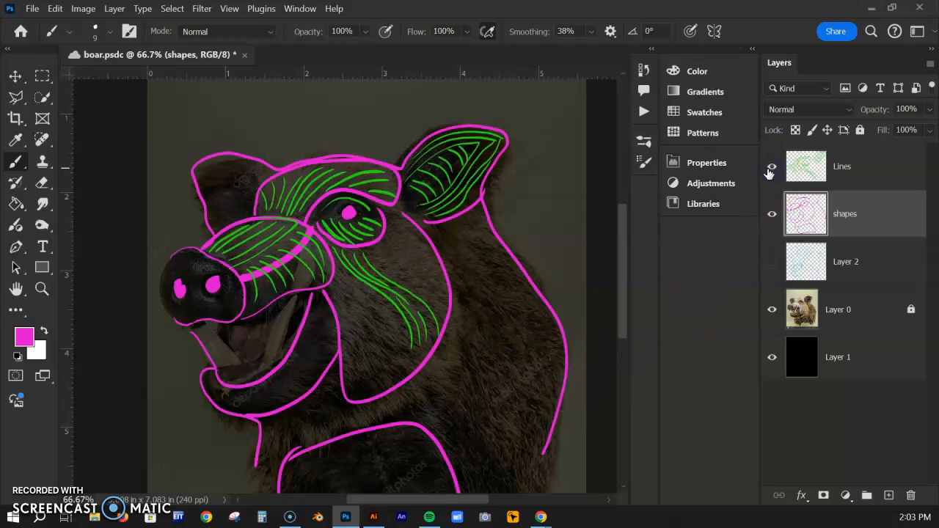
{"action": "left_click", "coordinate": [849, 172]}
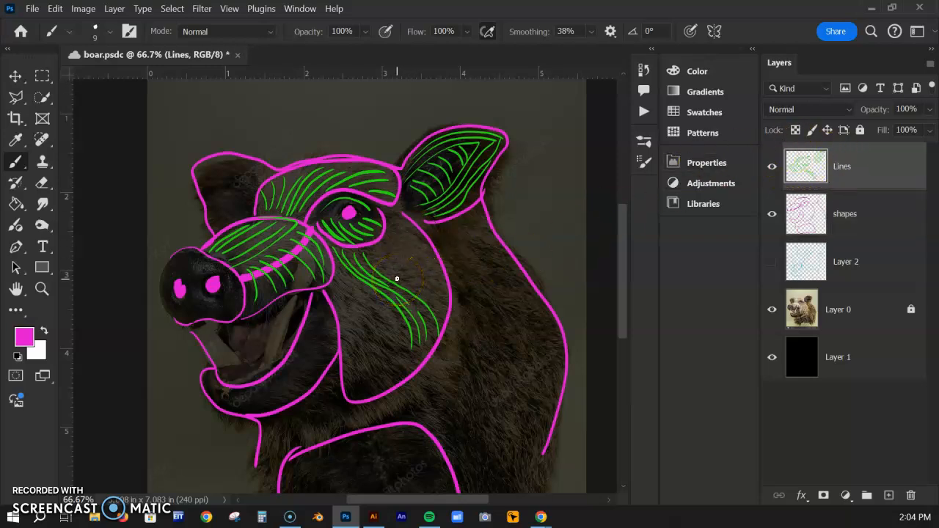
{"action": "left_click", "coordinate": [341, 233], "text": "alt"}
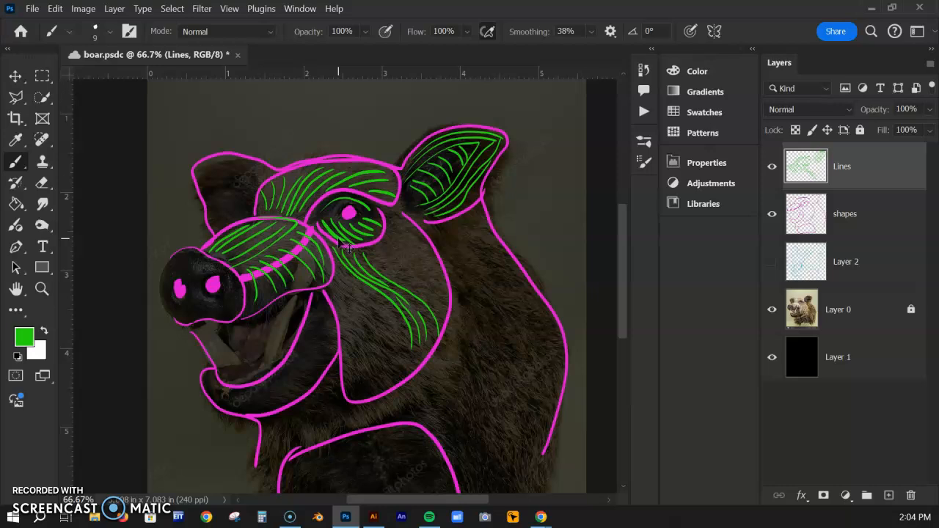
{"action": "key", "text": "ctrl+plus"}
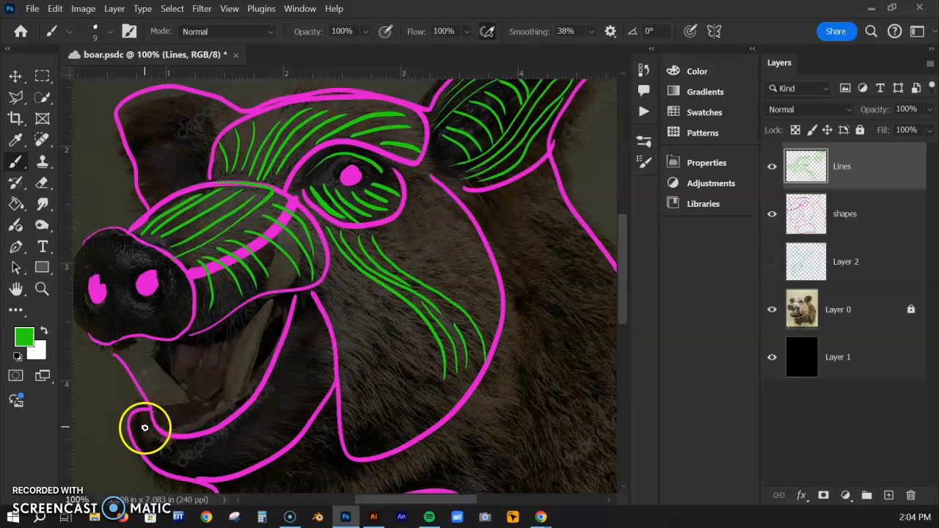
{"action": "mouse_move", "coordinate": [143, 420]}
{"action": "left_mouse_down"}
{"action": "mouse_move", "coordinate": [152, 438]}
{"action": "mouse_move", "coordinate": [188, 447]}
{"action": "mouse_move", "coordinate": [230, 440]}
{"action": "mouse_move", "coordinate": [258, 404]}
{"action": "left_mouse_up"}
{"action": "mouse_move", "coordinate": [296, 323]}
{"action": "left_mouse_down"}
{"action": "mouse_move", "coordinate": [286, 390]}
{"action": "mouse_move", "coordinate": [263, 424]}
{"action": "mouse_move", "coordinate": [205, 457]}
{"action": "left_mouse_up"}
{"action": "mouse_move", "coordinate": [134, 420]}
{"action": "left_mouse_down"}
{"action": "mouse_move", "coordinate": [174, 467]}
{"action": "mouse_move", "coordinate": [212, 468]}
{"action": "left_mouse_up"}
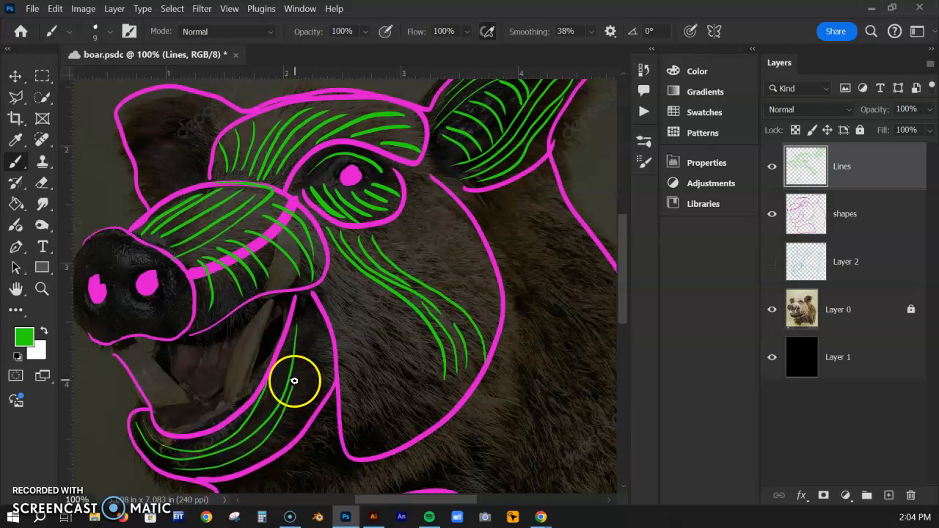
{"action": "mouse_move", "coordinate": [304, 308]}
{"action": "left_mouse_down"}
{"action": "mouse_move", "coordinate": [320, 363]}
{"action": "mouse_move", "coordinate": [310, 394]}
{"action": "left_mouse_up"}
{"action": "key", "text": "ctrl+z"}
{"action": "key", "text": "ctrl+z"}
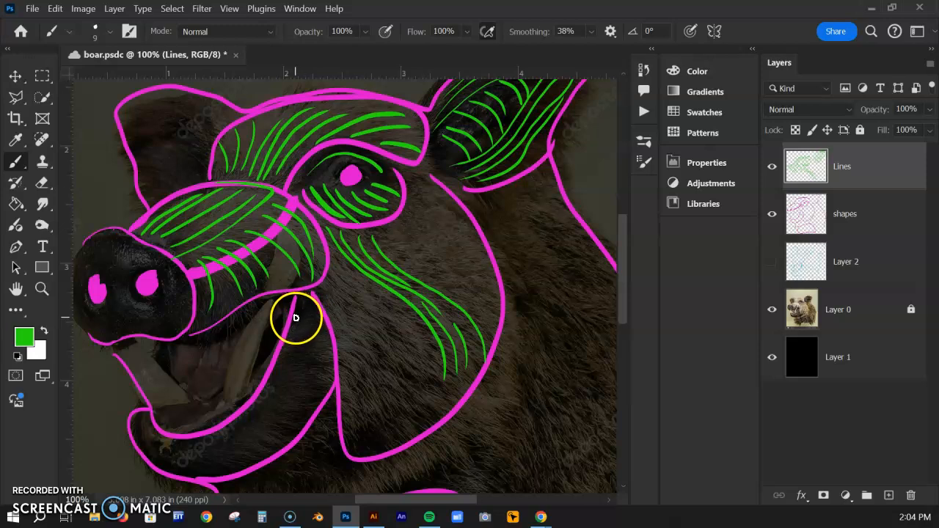
- Paint short curved green contour lines across the boar's lower jaw on the Lines layer, enlarging the brush to 20
{"action": "mouse_move", "coordinate": [295, 314]}
{"action": "left_mouse_down"}
{"action": "mouse_move", "coordinate": [316, 320]}
{"action": "mouse_move", "coordinate": [294, 324]}
{"action": "mouse_move", "coordinate": [311, 320]}
{"action": "mouse_move", "coordinate": [328, 339]}
{"action": "mouse_move", "coordinate": [287, 346]}
{"action": "mouse_move", "coordinate": [322, 360]}
{"action": "mouse_move", "coordinate": [328, 380]}
{"action": "mouse_move", "coordinate": [278, 367]}
{"action": "mouse_move", "coordinate": [320, 396]}
{"action": "mouse_move", "coordinate": [320, 386]}
{"action": "mouse_move", "coordinate": [291, 397]}
{"action": "mouse_move", "coordinate": [305, 427]}
{"action": "mouse_move", "coordinate": [256, 415]}
{"action": "mouse_move", "coordinate": [279, 425]}
{"action": "mouse_move", "coordinate": [275, 438]}
{"action": "mouse_move", "coordinate": [245, 443]}
{"action": "mouse_move", "coordinate": [230, 433]}
{"action": "mouse_move", "coordinate": [251, 455]}
{"action": "mouse_move", "coordinate": [209, 452]}
{"action": "mouse_move", "coordinate": [204, 444]}
{"action": "mouse_move", "coordinate": [229, 473]}
{"action": "mouse_move", "coordinate": [191, 445]}
{"action": "mouse_move", "coordinate": [205, 473]}
{"action": "mouse_move", "coordinate": [182, 446]}
{"action": "mouse_move", "coordinate": [187, 475]}
{"action": "left_mouse_up"}
{"action": "key", "text": "bracketright"}
{"action": "key", "text": "bracketright"}
{"action": "key", "text": "bracketright"}
{"action": "mouse_move", "coordinate": [168, 446]}
{"action": "left_mouse_down"}
{"action": "mouse_move", "coordinate": [165, 469]}
{"action": "mouse_move", "coordinate": [132, 427]}
{"action": "left_mouse_up"}
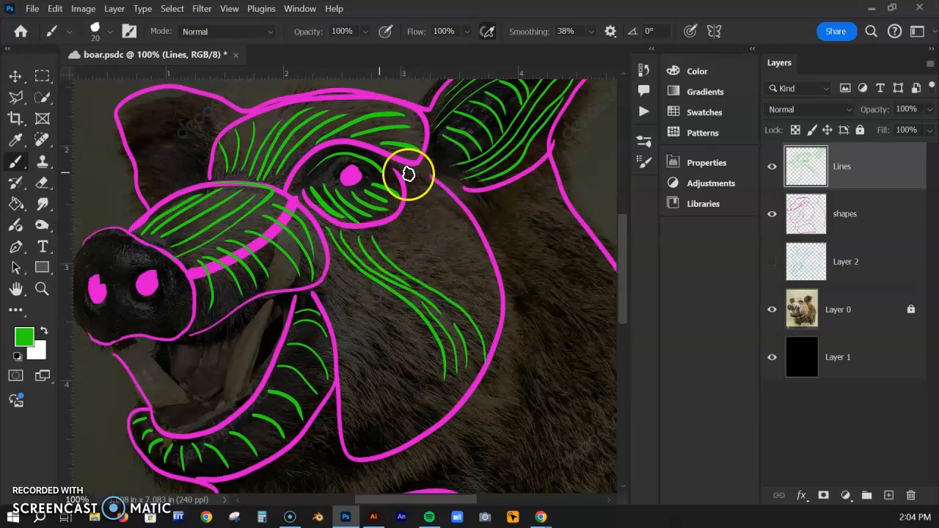
- Paint curved green contour lines inside the boar's far ear on the Lines layer
{"action": "left_click_drag", "start_coordinate": [178, 163], "coordinate": [226, 236]}
{"action": "left_click_drag", "start_coordinate": [268, 183], "coordinate": [192, 172]}
{"action": "left_click_drag", "start_coordinate": [248, 186], "coordinate": [197, 182]}
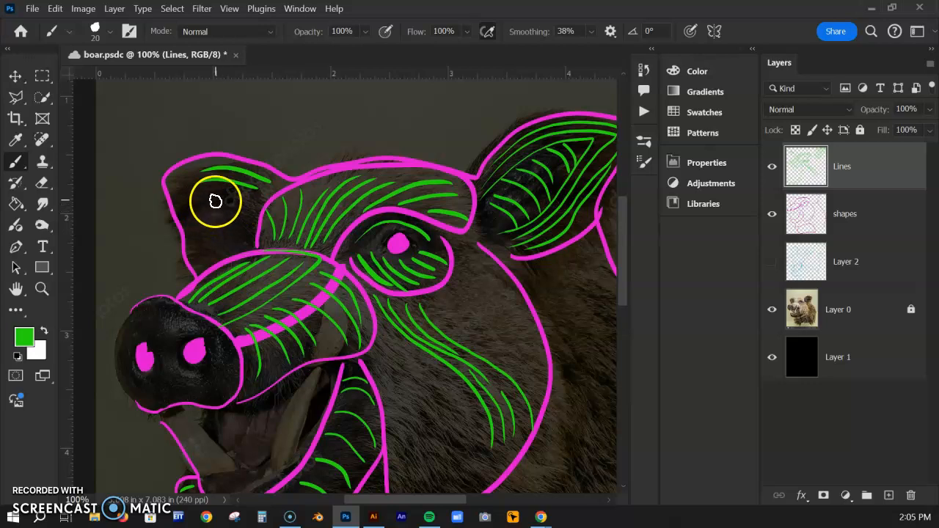
{"action": "mouse_move", "coordinate": [222, 194]}
{"action": "left_mouse_down"}
{"action": "mouse_move", "coordinate": [203, 225]}
{"action": "mouse_move", "coordinate": [213, 236]}
{"action": "left_mouse_up"}
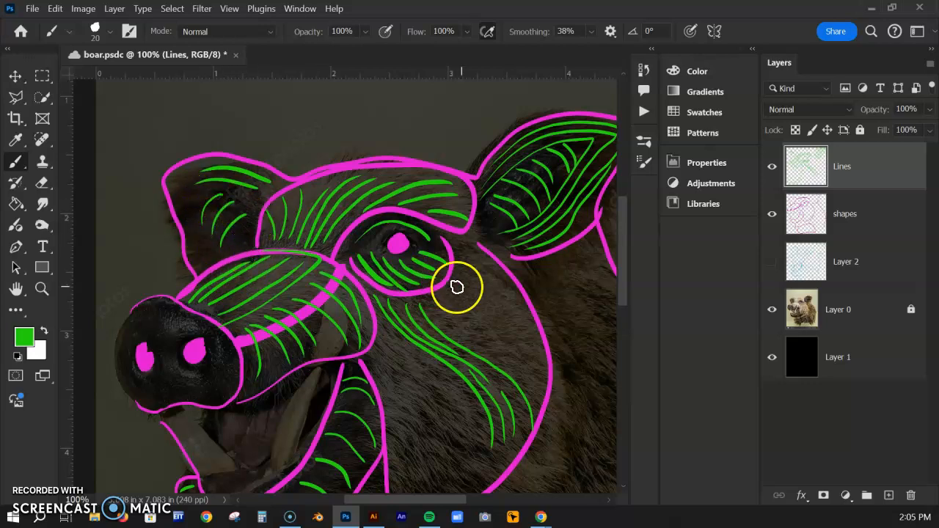
- Examine the boar's cheek and neck, compare the blend examples in Illustrator, and return to the boar drawing in Photoshop
{"action": "left_click_drag", "start_coordinate": [545, 371], "coordinate": [373, 291]}
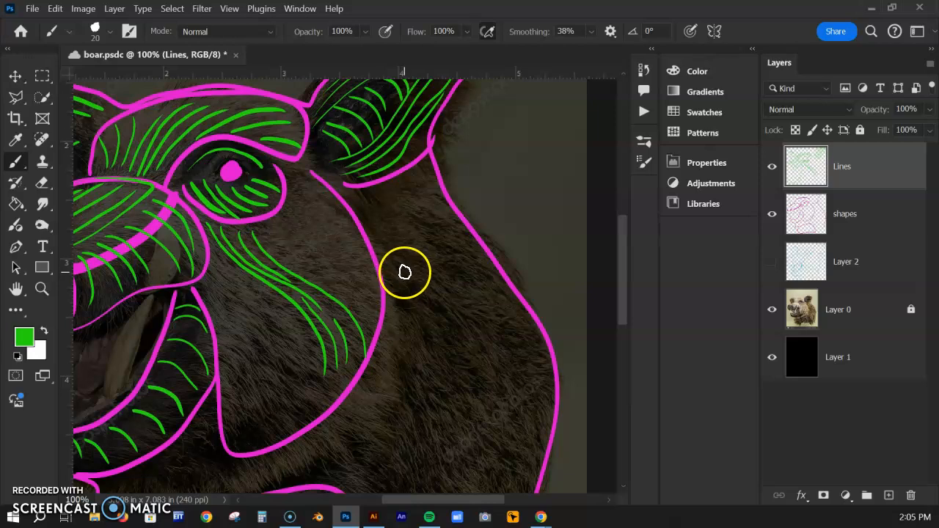
{"action": "scroll", "coordinate": [404, 272], "scroll_direction": "down", "scroll_amount": 1}
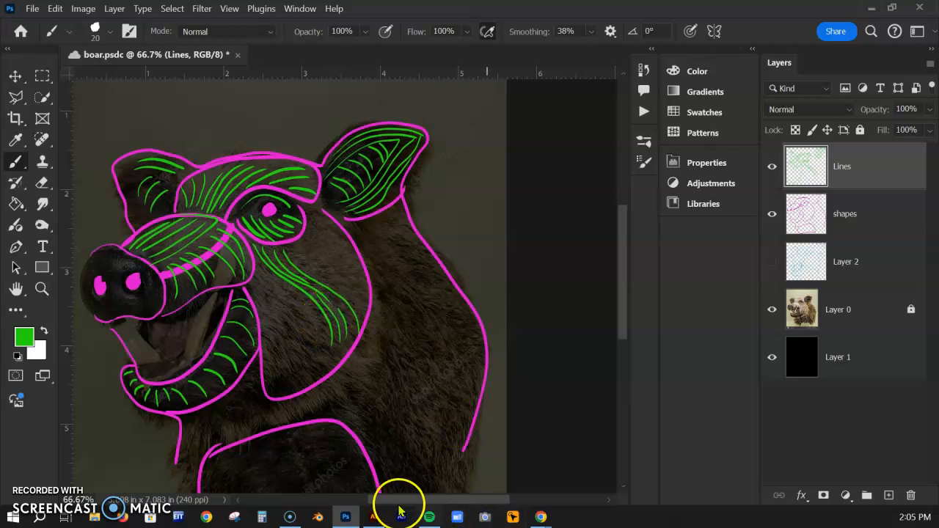
{"action": "left_click", "coordinate": [373, 516]}
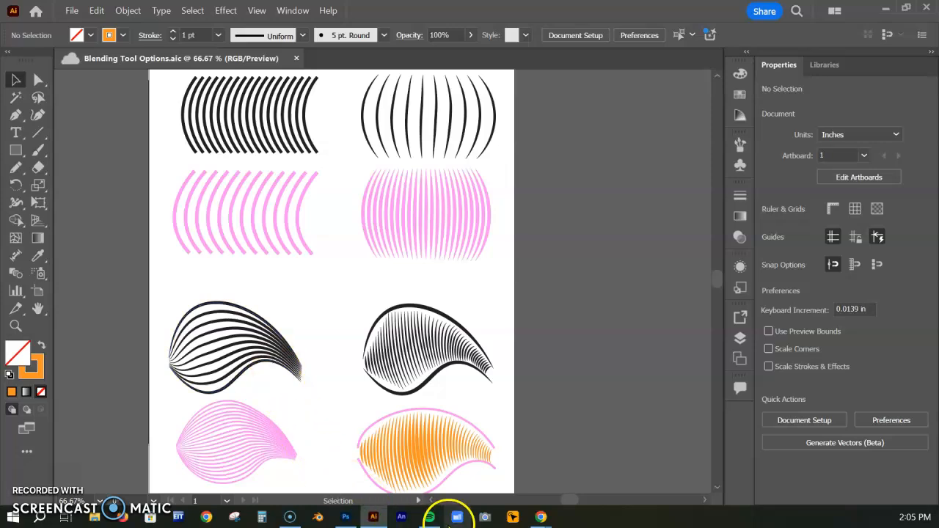
{"action": "left_click", "coordinate": [345, 517]}
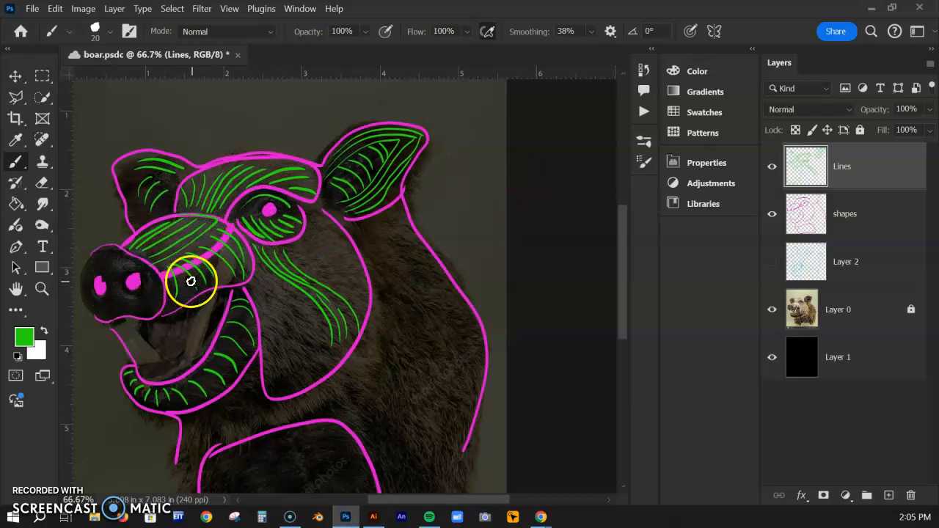
- Review the Patrick Seymour image results in the browser again and switch to the Blending Tool Options document in Illustrator
{"action": "mouse_move", "coordinate": [541, 515]}
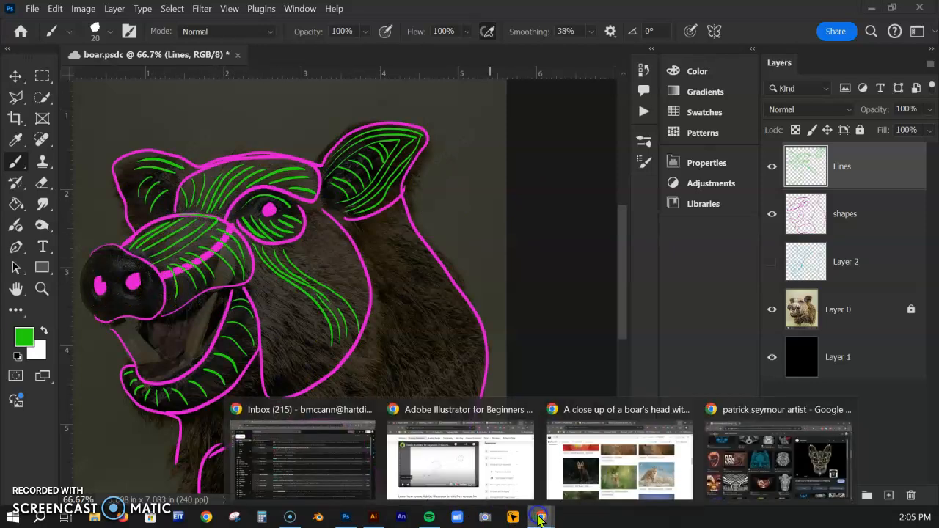
{"action": "left_click", "coordinate": [773, 455]}
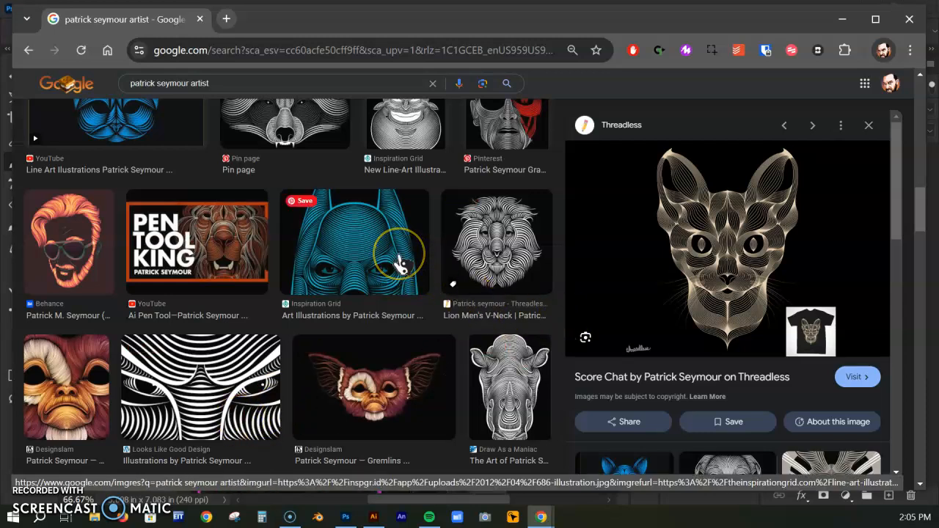
{"action": "scroll", "coordinate": [398, 266], "scroll_direction": "up", "scroll_amount": 2}
{"action": "scroll", "coordinate": [400, 270], "scroll_direction": "up", "scroll_amount": 1}
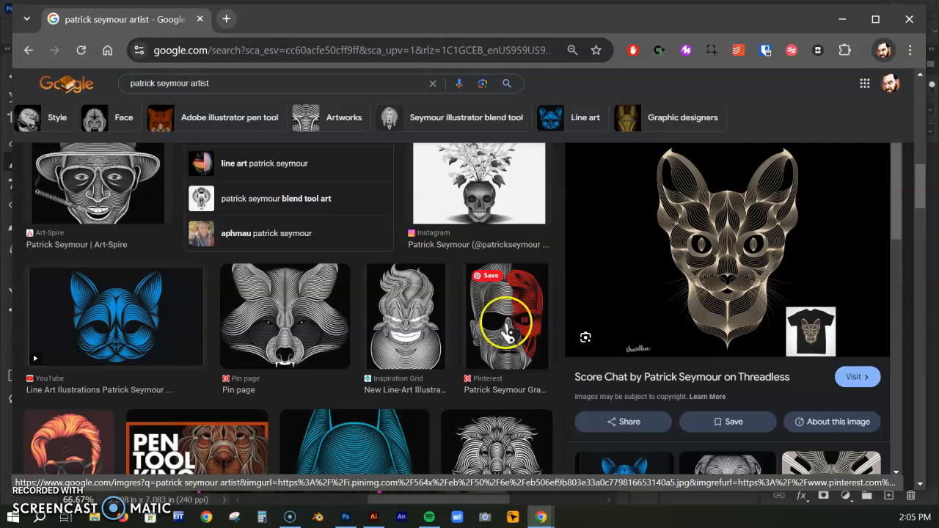
{"action": "left_click", "coordinate": [846, 14]}
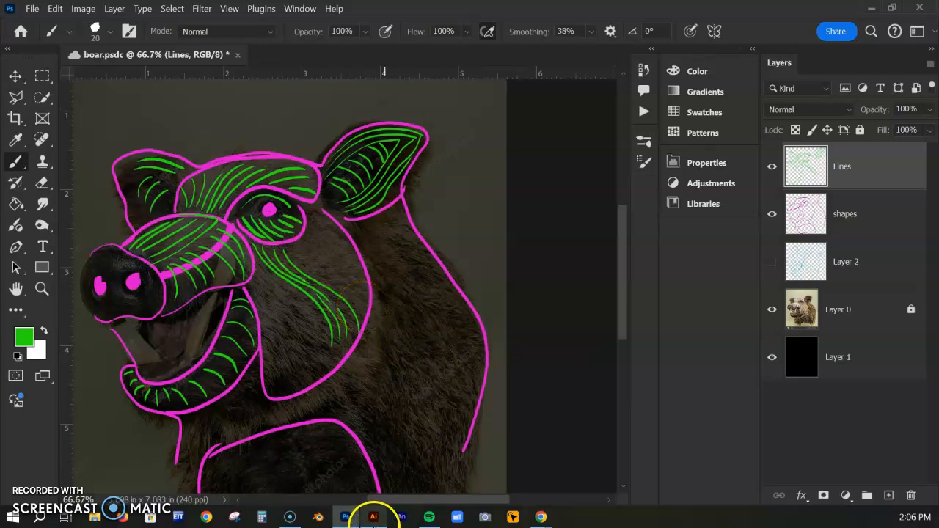
{"action": "left_click", "coordinate": [374, 517]}
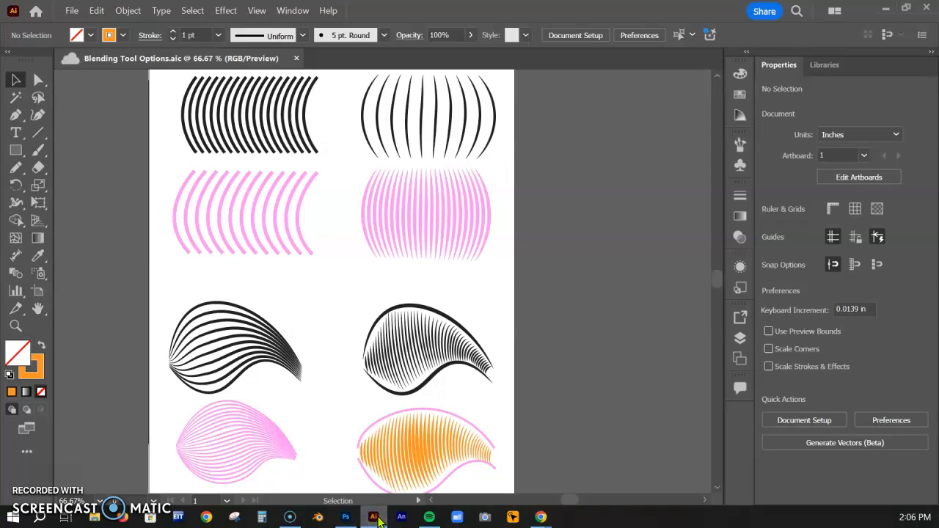